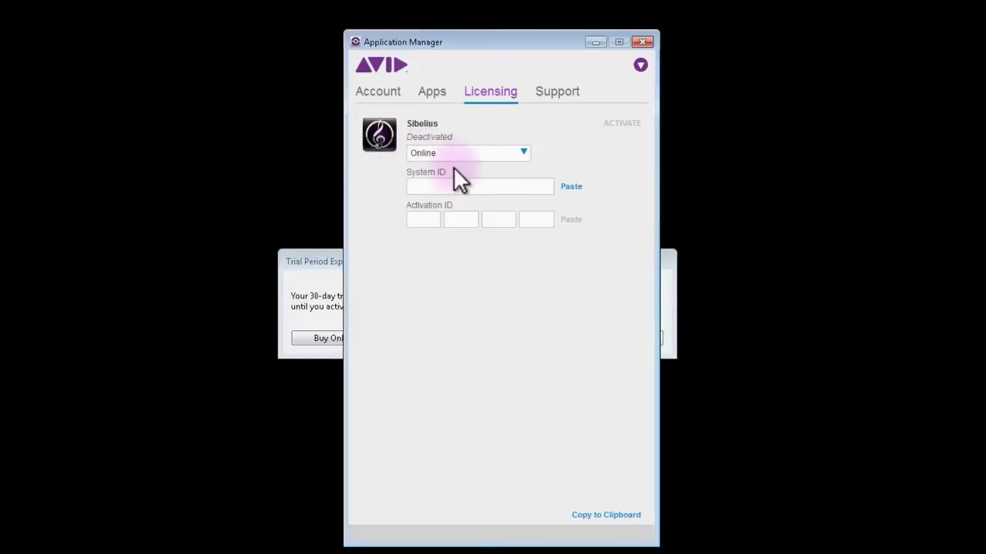
Step: Set Sibelius's activation method to Offline in the Licensing tab
drag(398, 171, 506, 171)
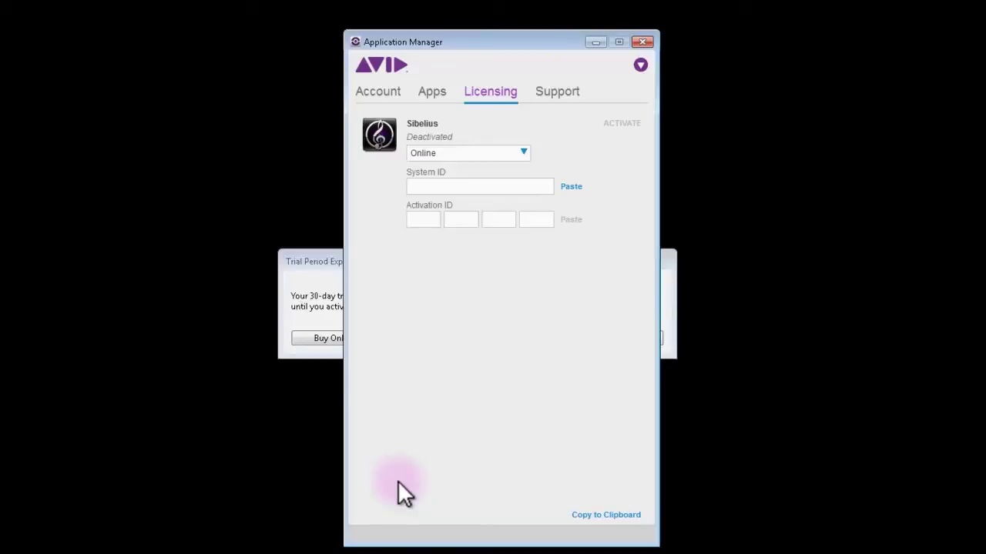
click(426, 154)
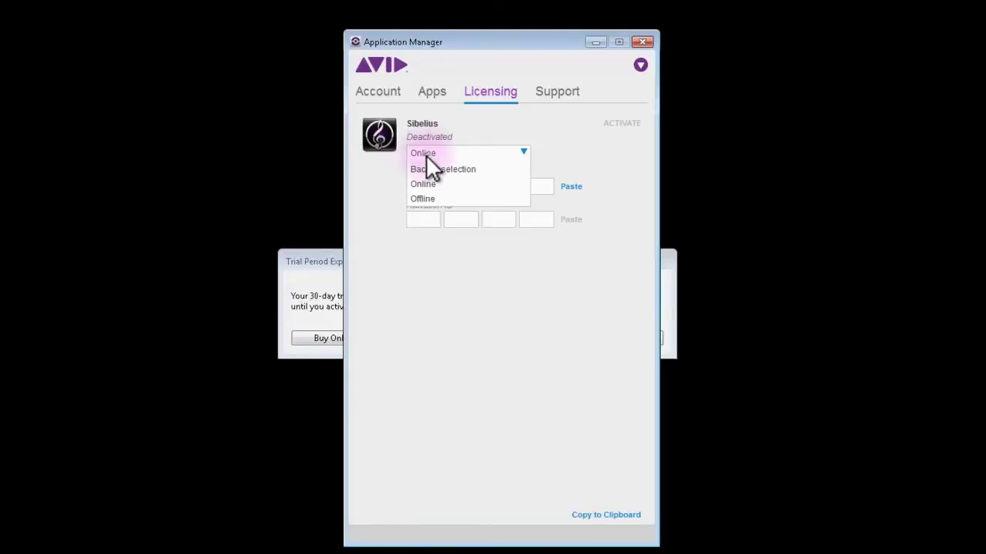
click(419, 199)
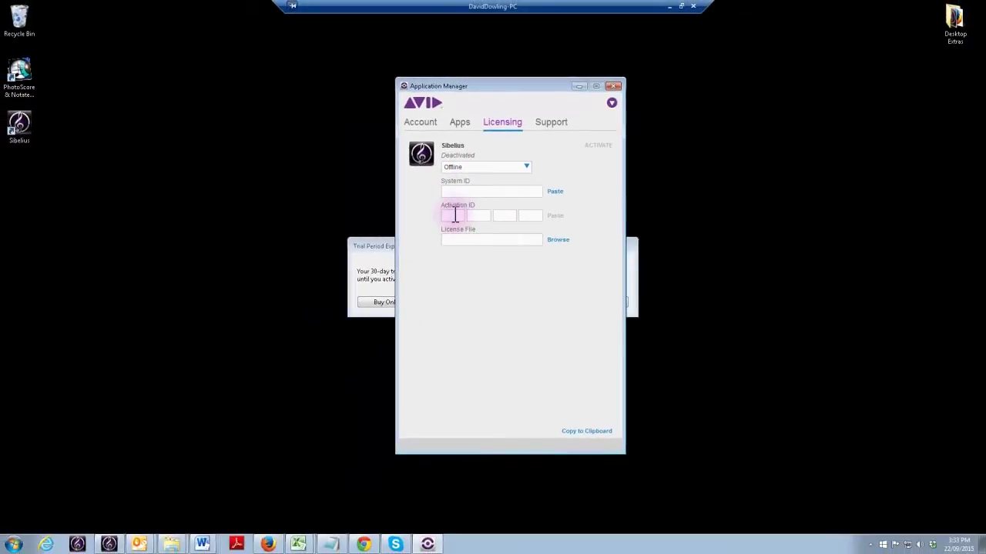
Step: Load account.avid.com in Chrome
click(363, 545)
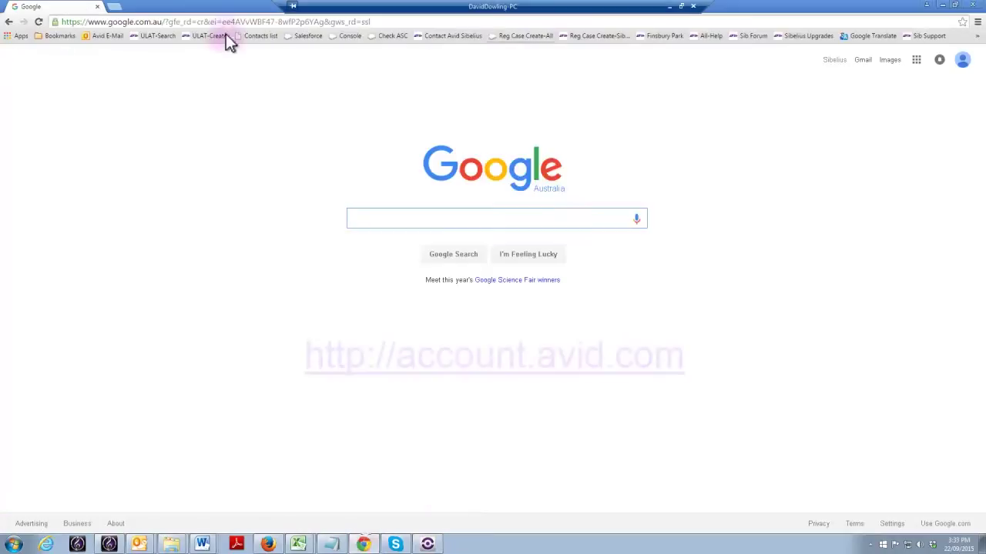
click(221, 24)
text(account.avid.com/)
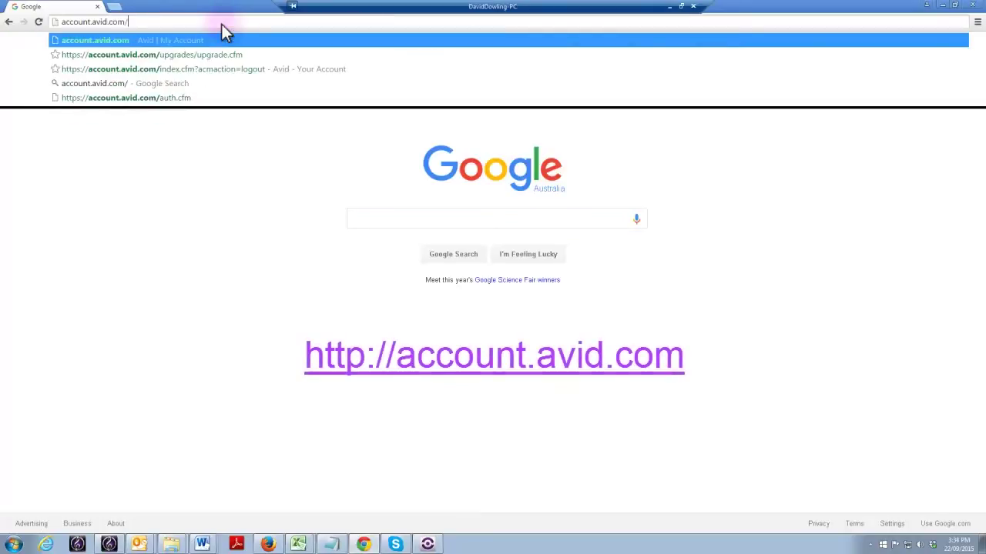
key(Return)
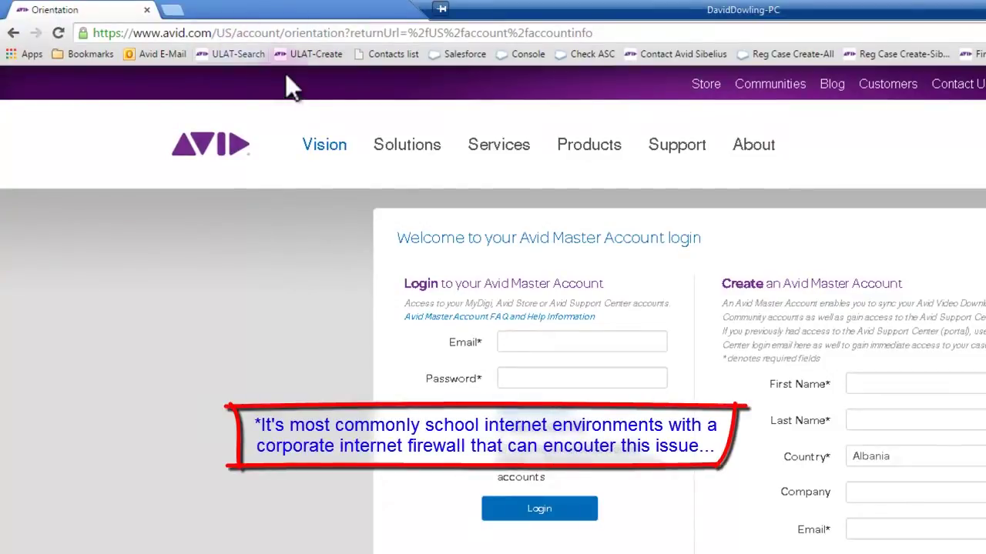
Step: Sign in to the Avid Master Account with the account e-mail and password
click(524, 342)
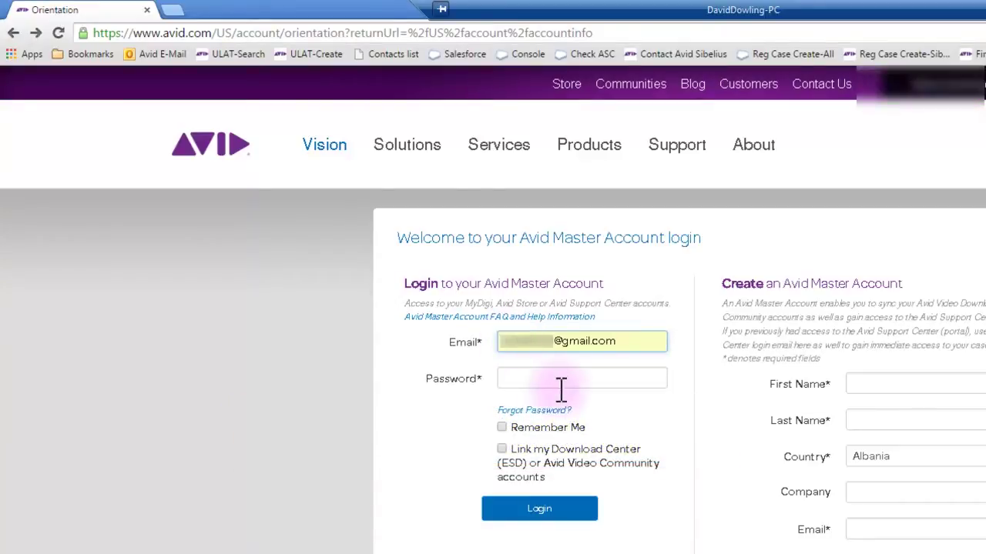
text(*******)
key(Return)
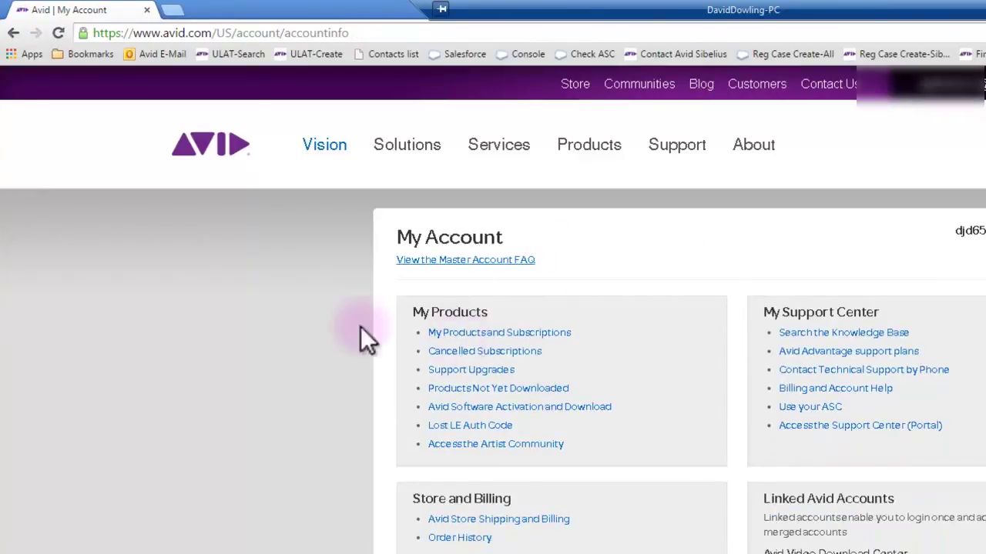
Step: Show the Sibelius product details and download links under My Products and Subscriptions
click(493, 335)
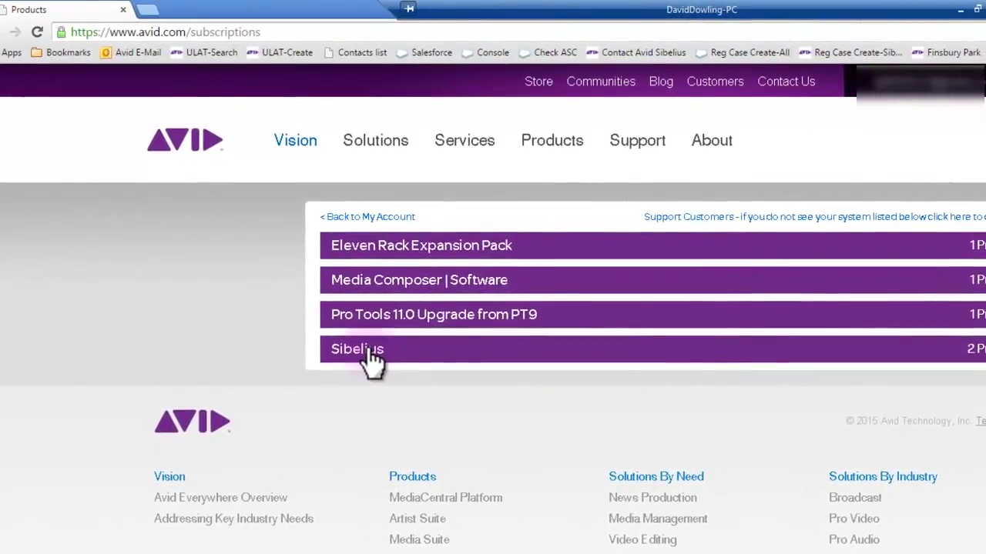
click(368, 352)
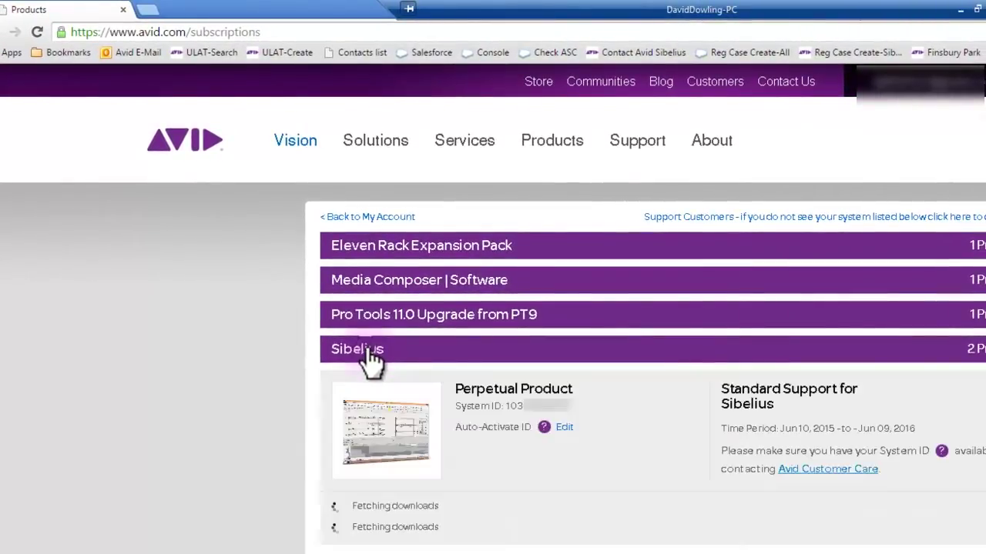
drag(332, 512, 548, 515)
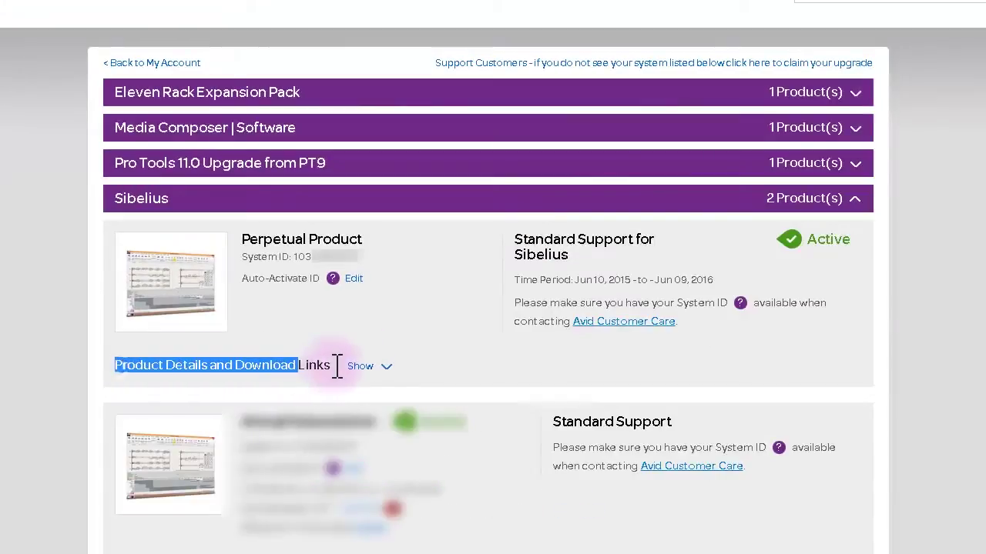
click(359, 368)
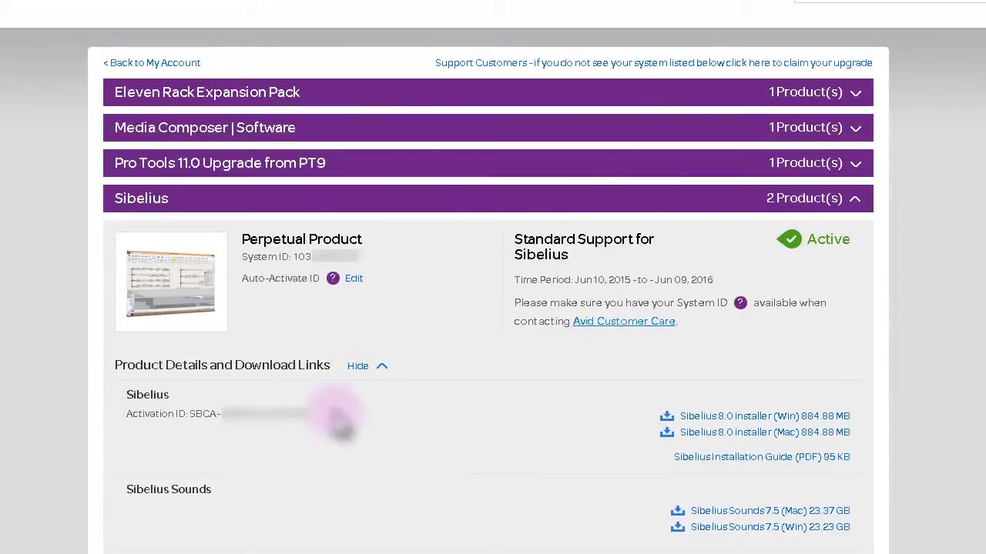
drag(240, 260, 312, 259)
Step: Copy the System ID from the Avid page and paste it into Application Manager
click(311, 259)
triple_click(312, 260)
right_click(325, 262)
click(362, 272)
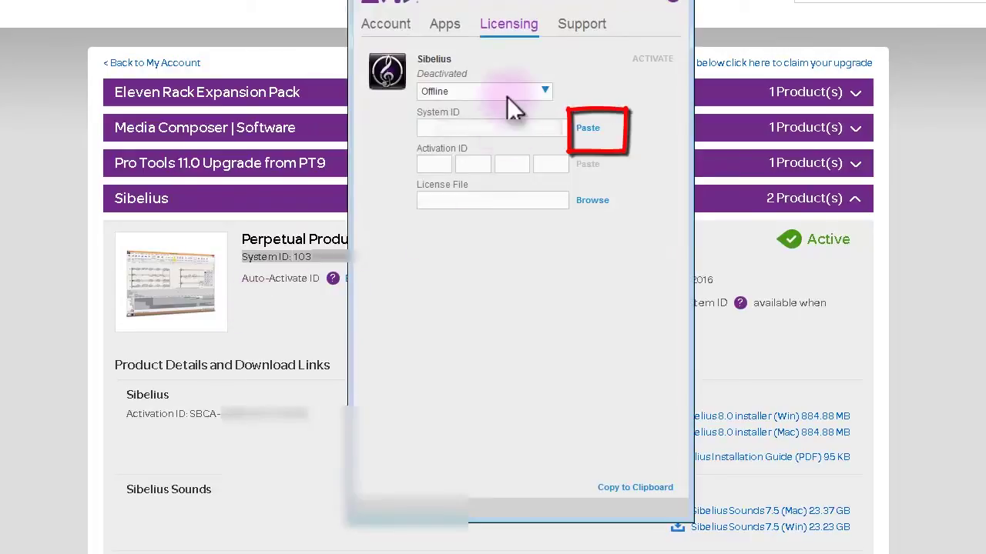
click(589, 129)
click(588, 128)
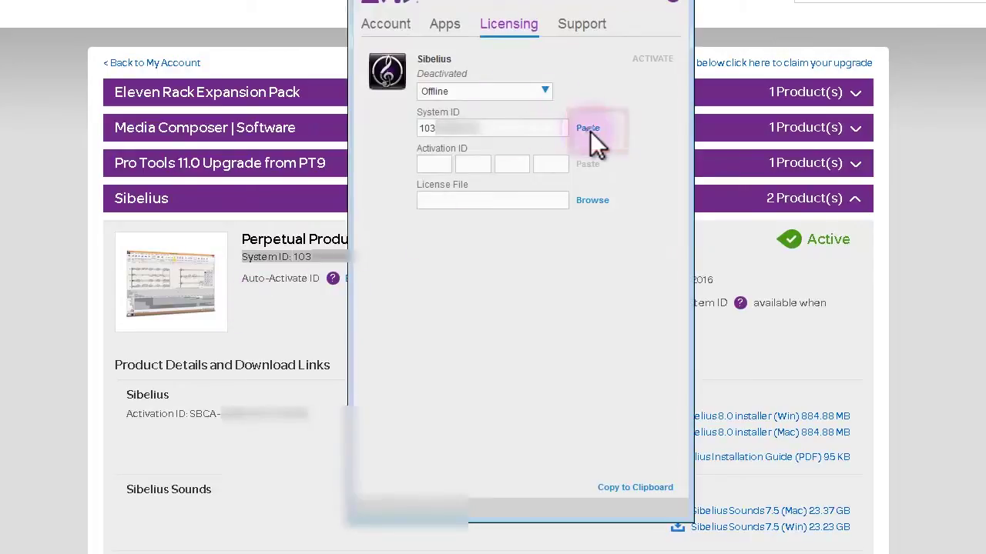
Step: Copy the Activation ID from the Avid page and paste it into Application Manager's ID boxes
click(281, 335)
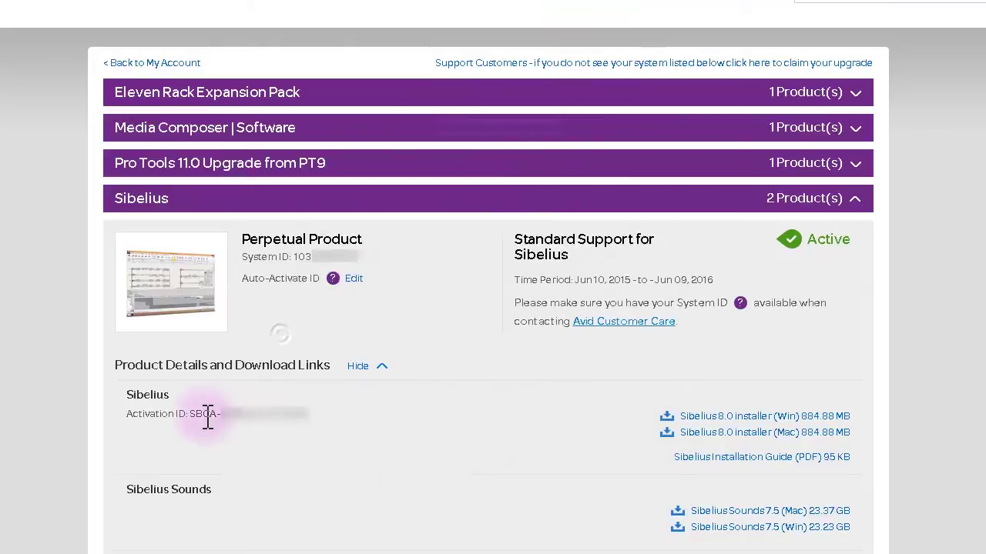
triple_click(205, 416)
triple_click(154, 414)
right_click(193, 411)
click(231, 421)
key(alt+Tab)
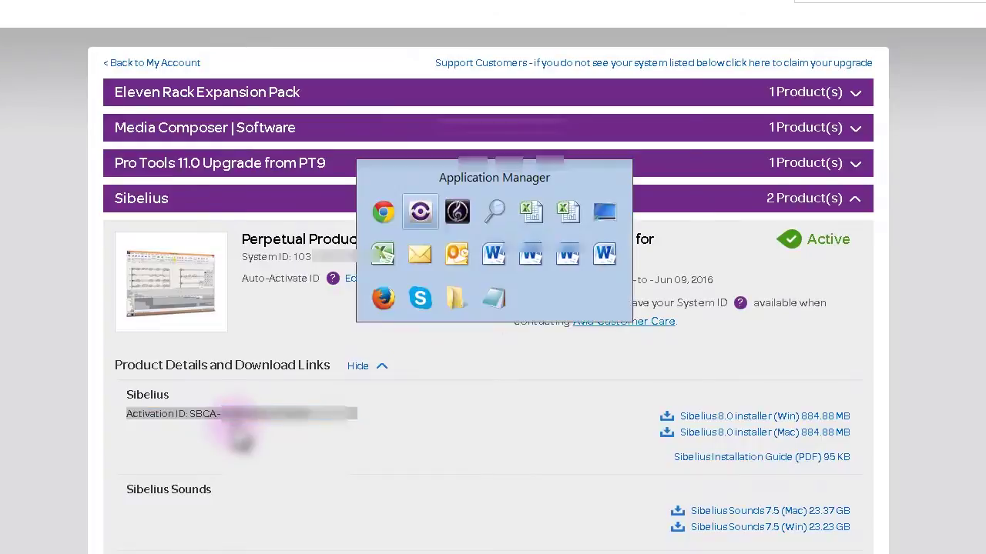
click(590, 166)
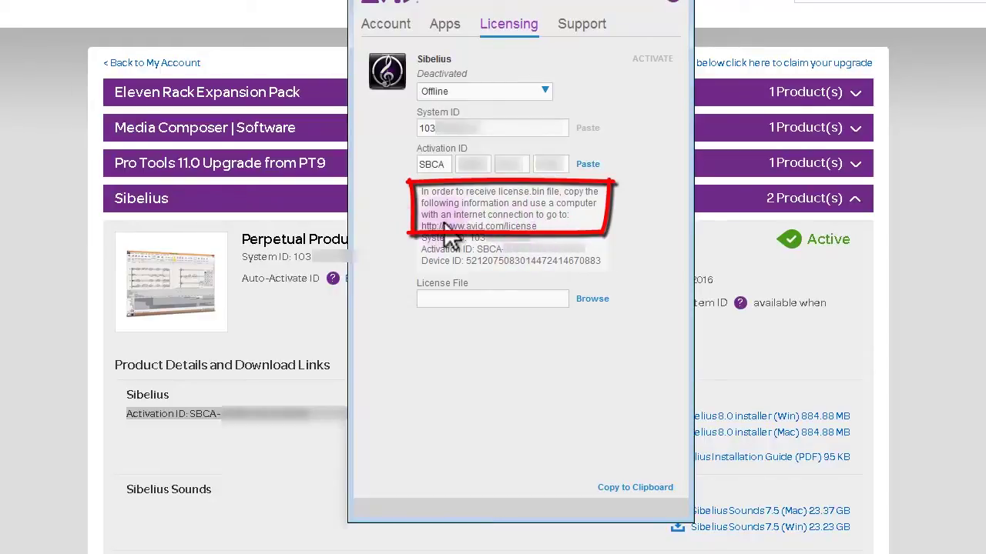
drag(423, 228, 534, 231)
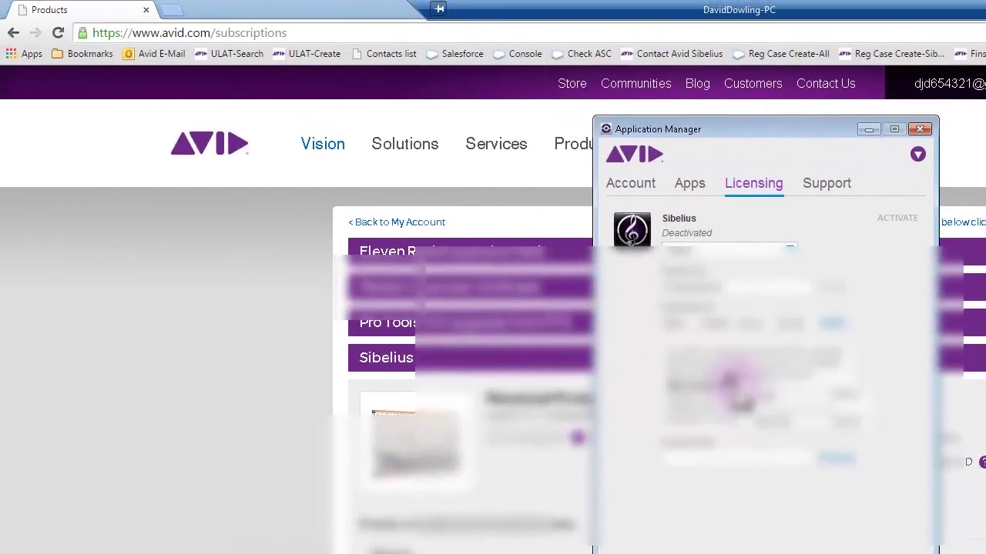
click(171, 9)
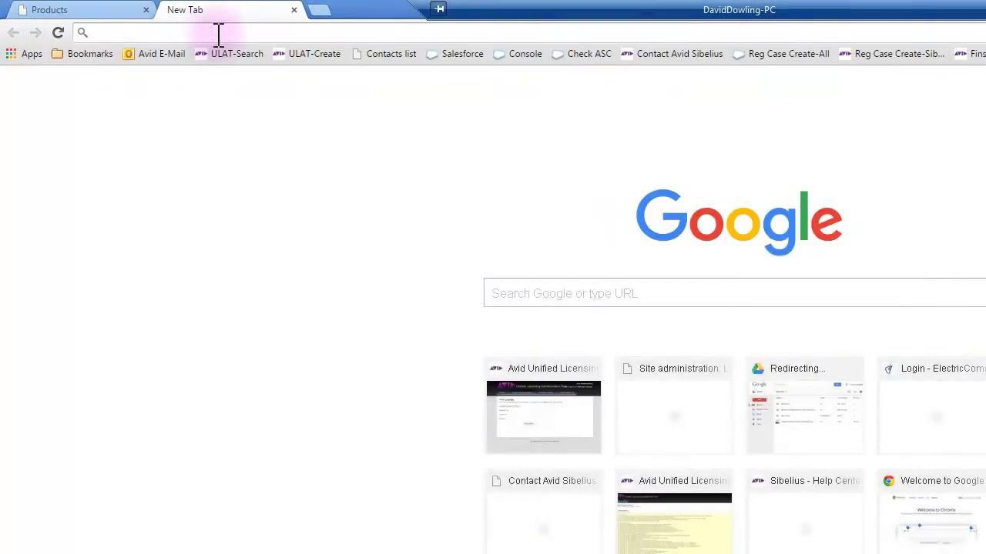
key(ctrl+v)
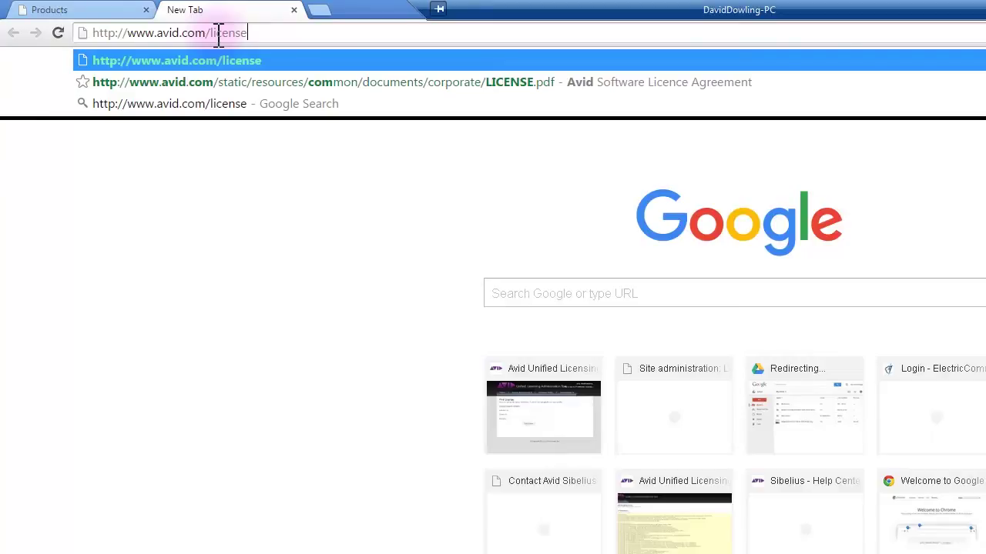
key(Return)
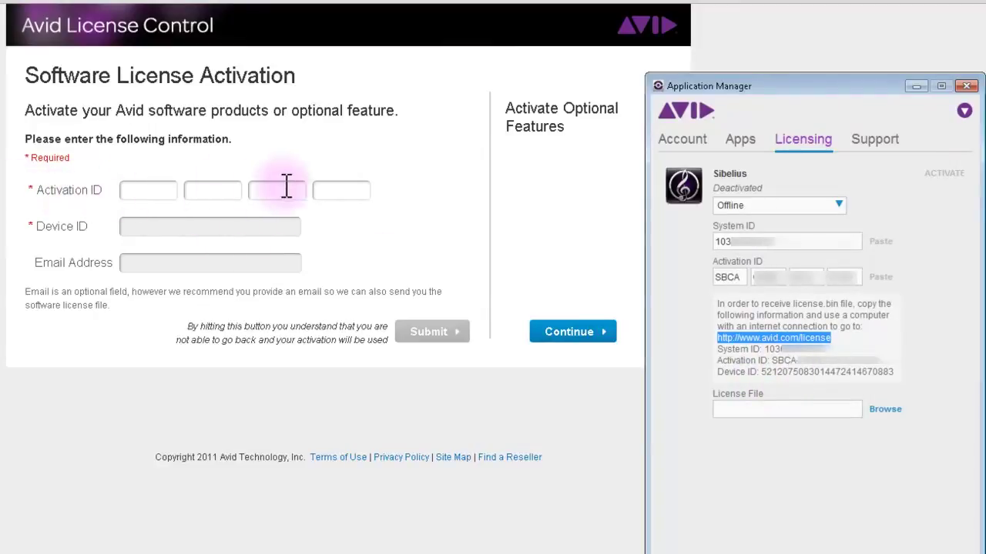
Step: Copy the Activation ID from Application Manager into the web form's Activation ID boxes
click(777, 360)
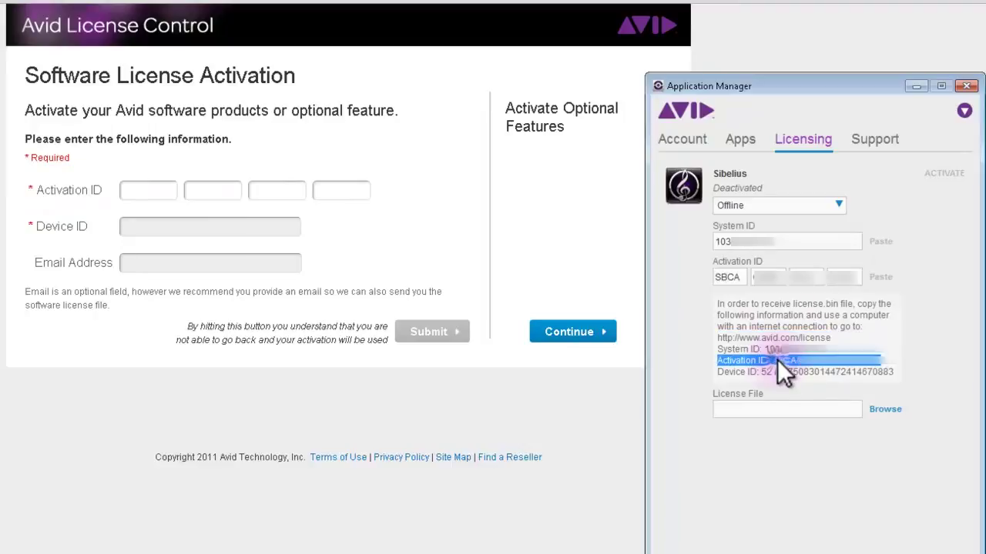
drag(773, 360, 863, 365)
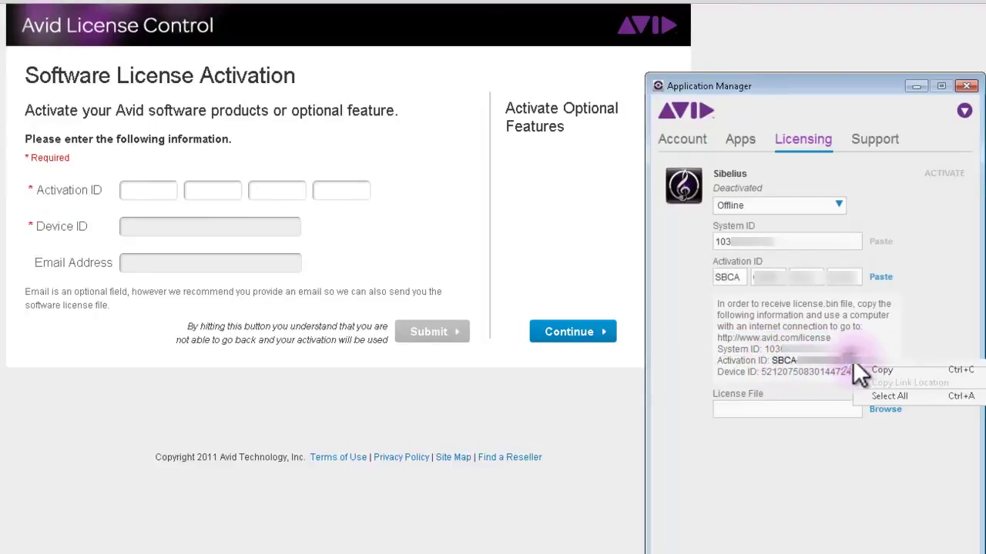
right_click(852, 359)
click(892, 368)
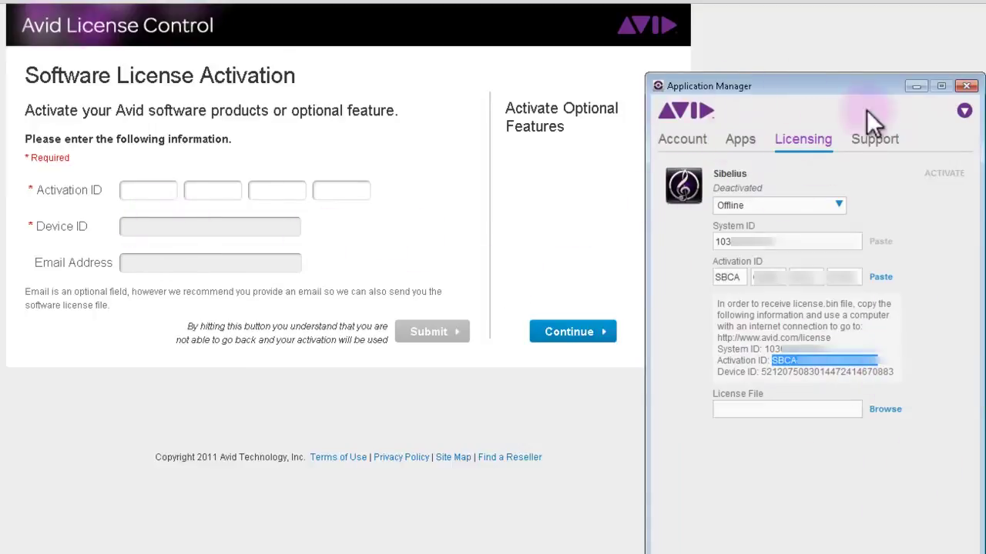
click(150, 192)
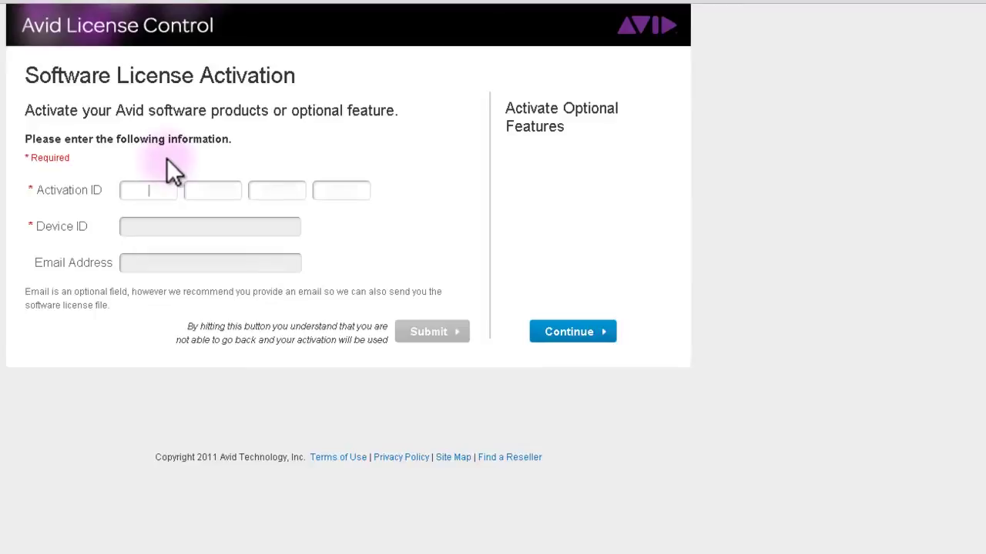
key(ctrl+v)
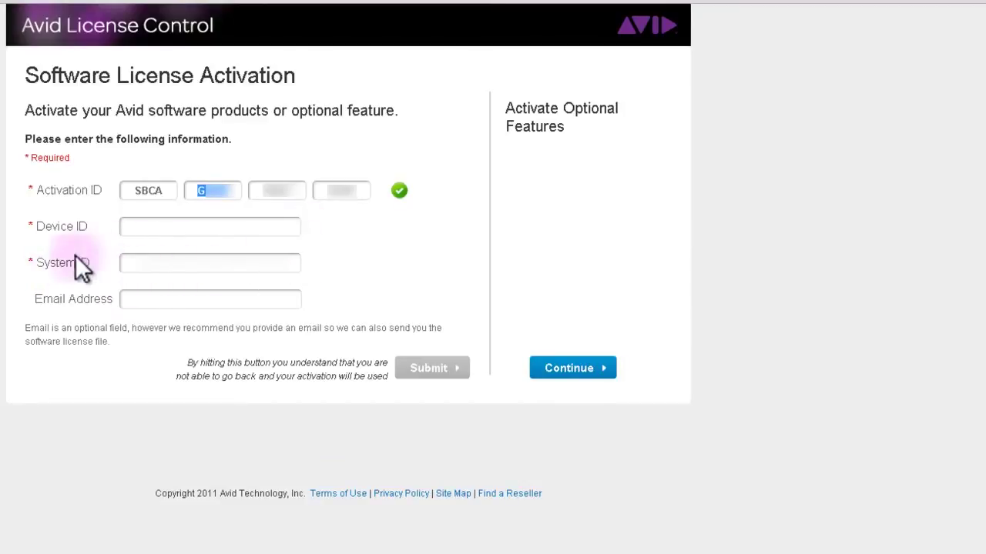
Step: Copy the Device ID from Application Manager into the form's Device ID field
click(136, 226)
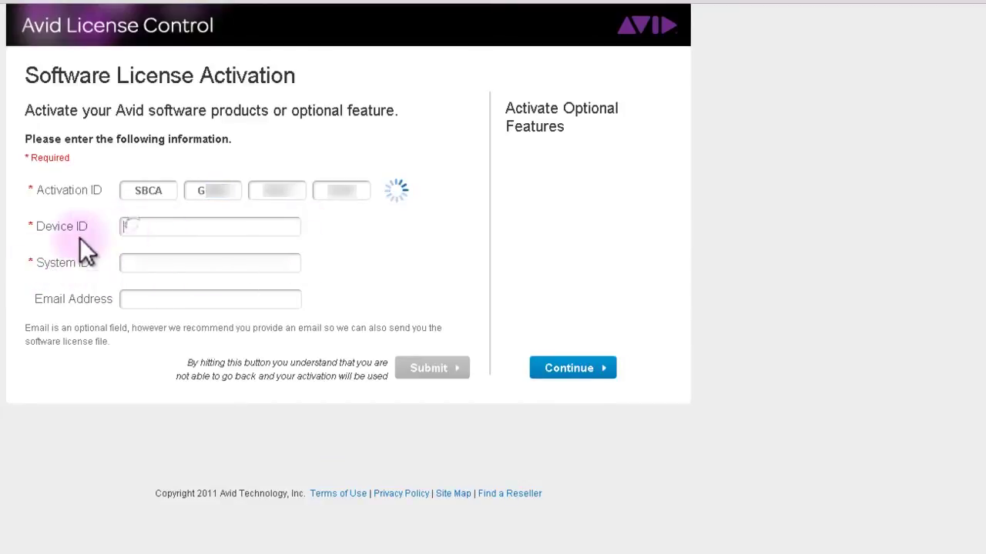
key(alt+Tab)
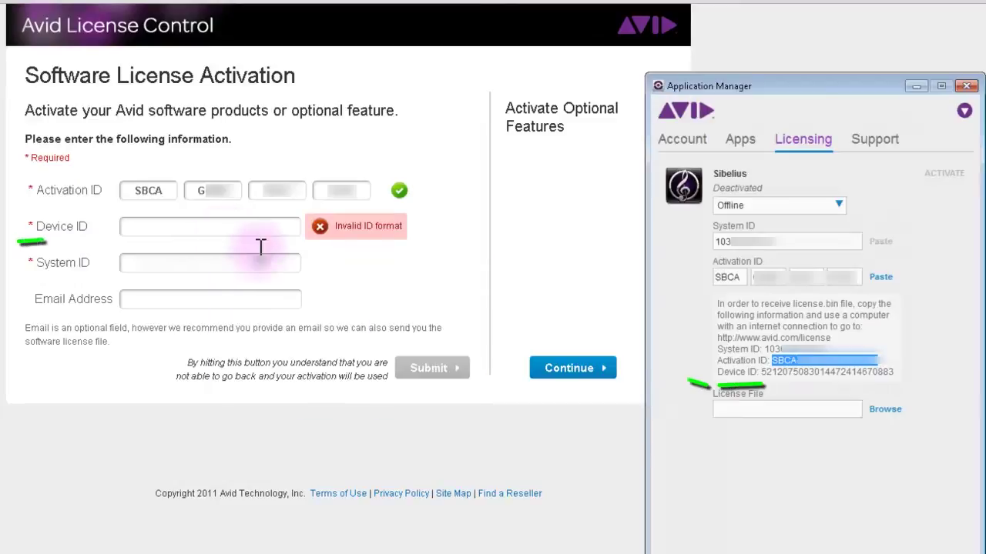
drag(761, 372, 870, 372)
right_click(870, 372)
click(913, 381)
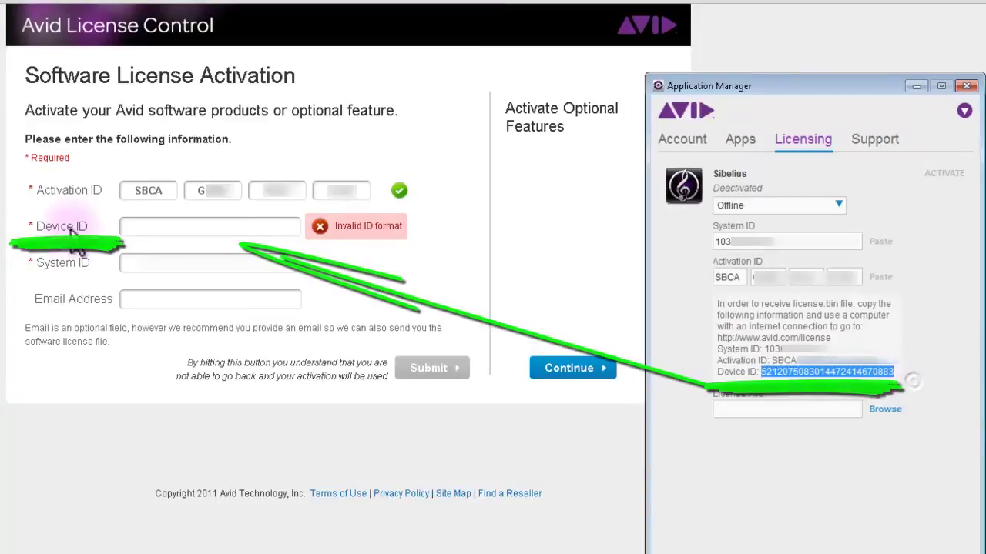
click(184, 225)
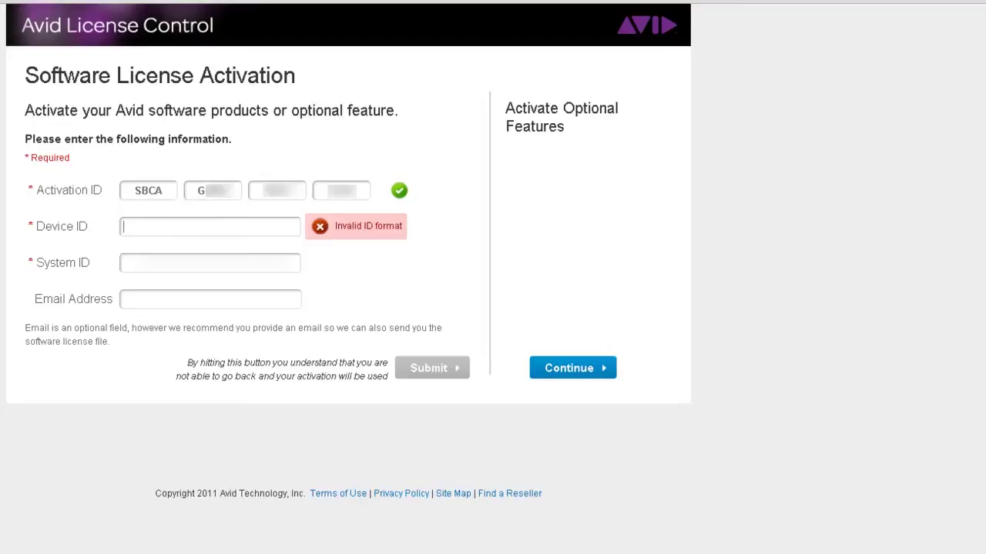
key(ctrl+v)
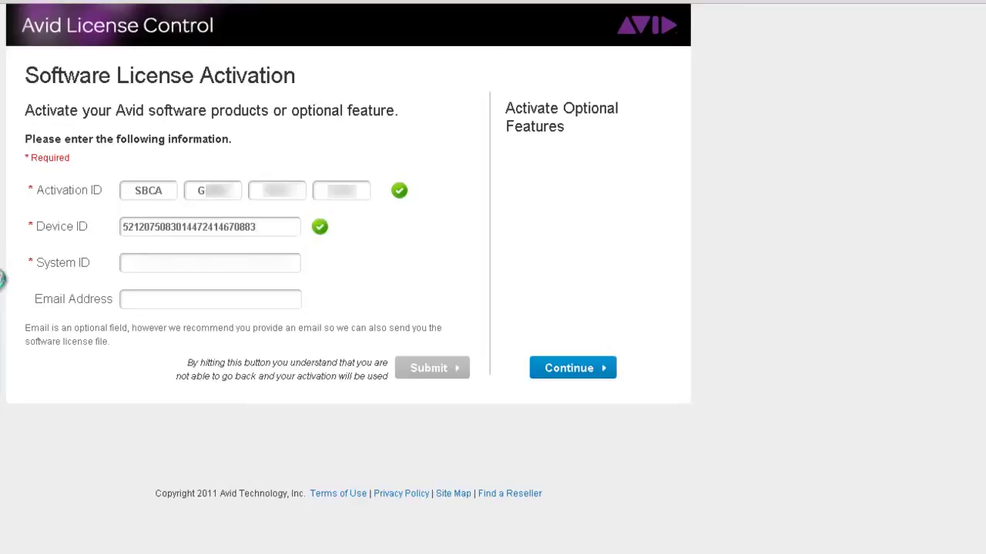
Step: Copy the System ID from Application Manager into the form's System ID field
key(alt+Tab)
click(769, 352)
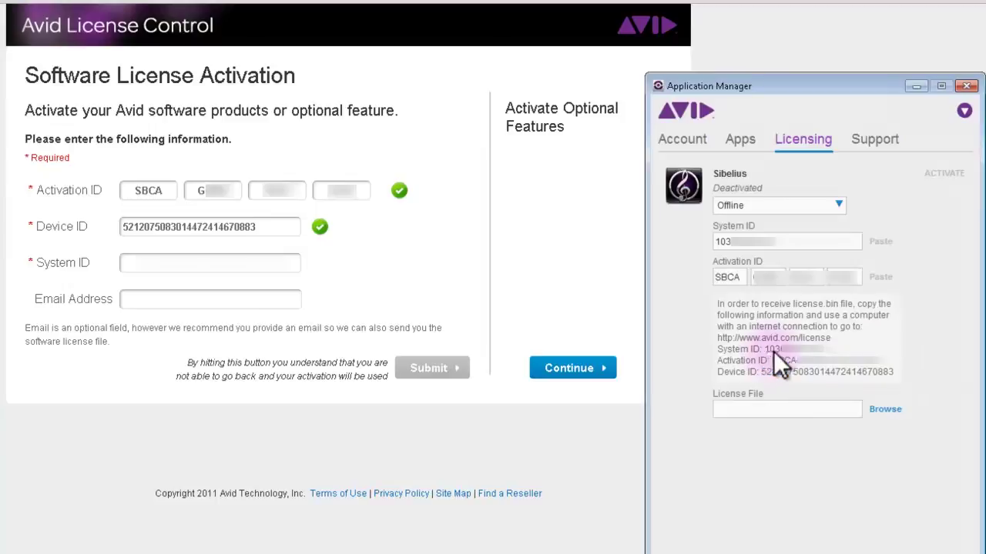
double_click(768, 350)
drag(765, 350, 828, 353)
right_click(778, 349)
click(802, 360)
click(127, 263)
key(ctrl+v)
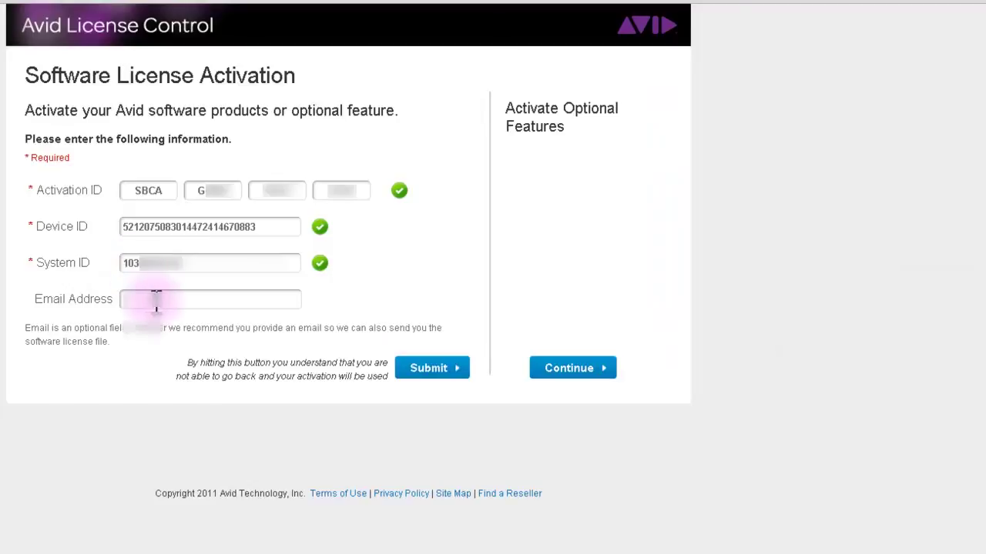
Step: Pick the saved e-mail address and submit the activation form
click(156, 299)
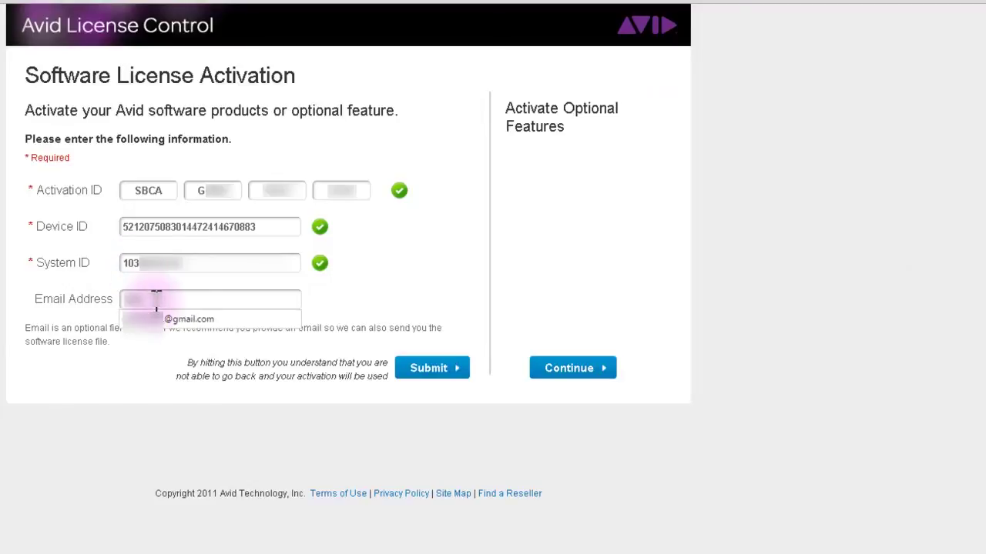
key(Down)
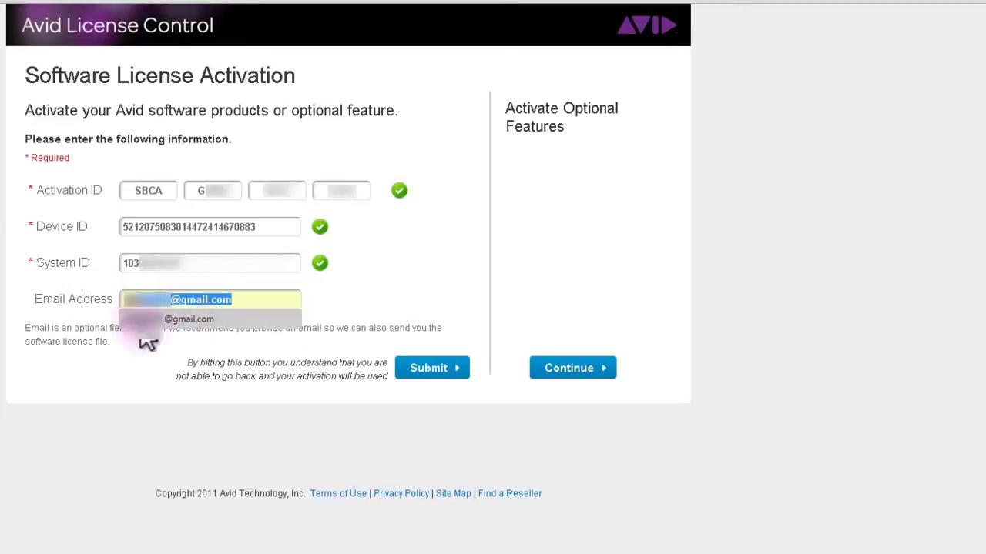
click(123, 320)
click(422, 370)
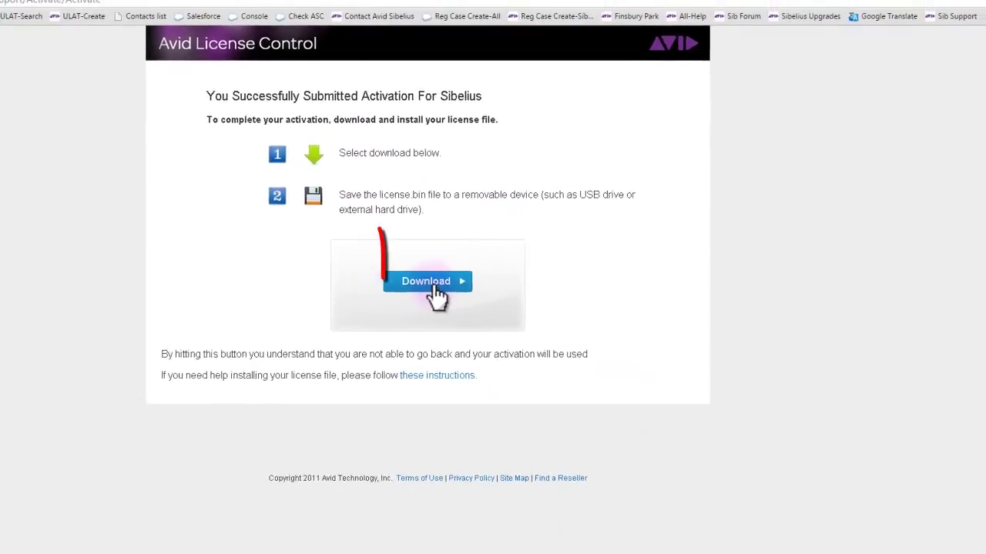
Step: Download the SB72414670883.bin license file to the Desktop, then show the desktop
click(432, 284)
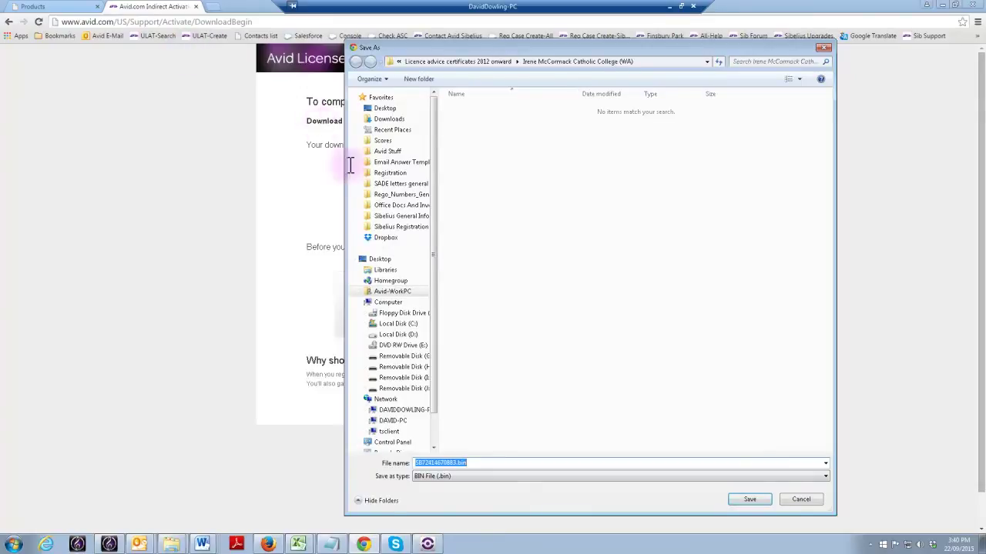
click(379, 260)
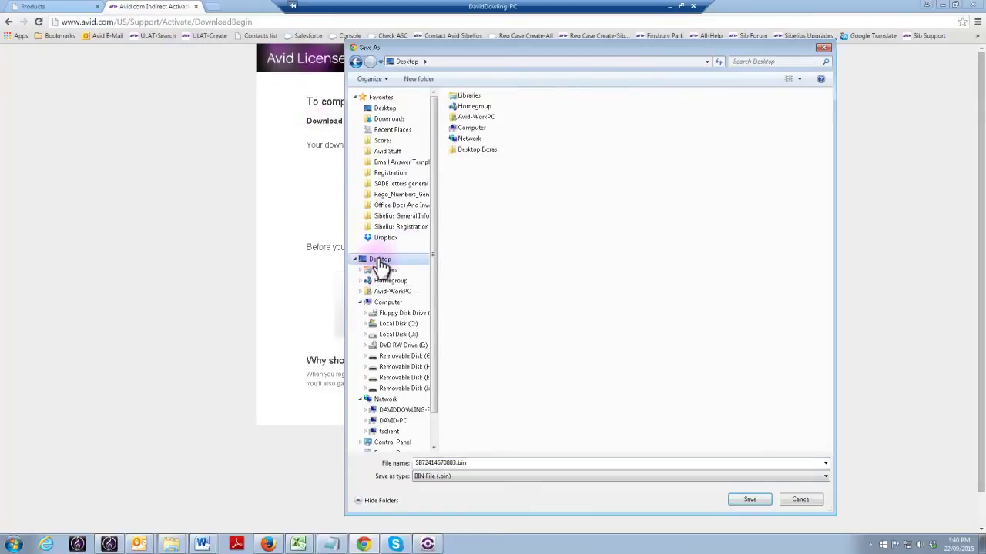
click(752, 500)
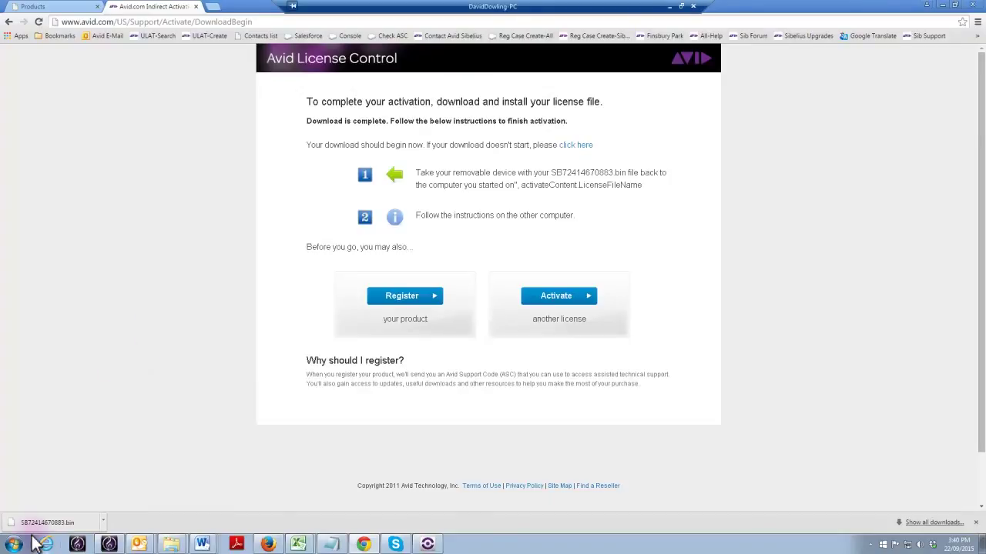
click(981, 544)
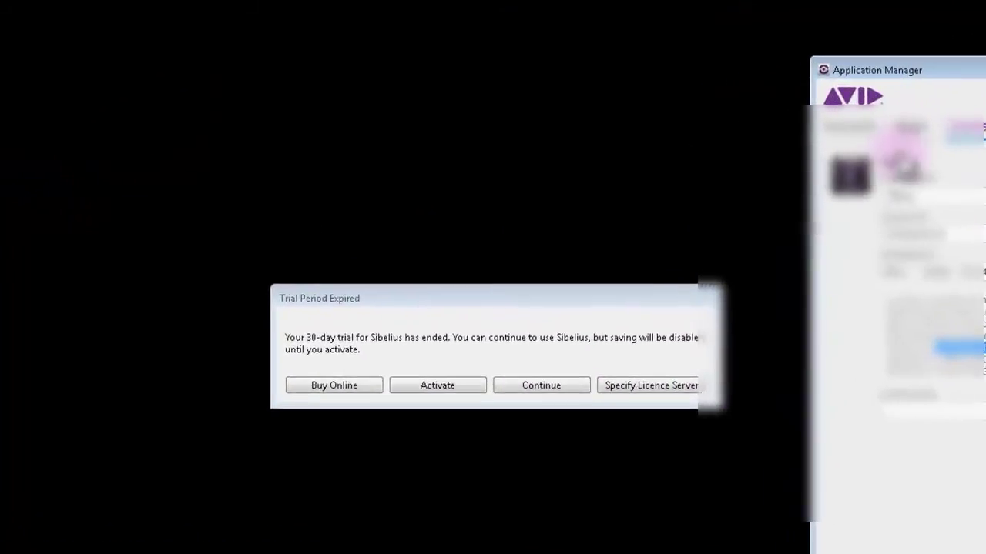
Step: Load SB72414670883.bin from the Desktop as Sibelius's license file
drag(887, 69, 476, 72)
drag(473, 35, 457, 34)
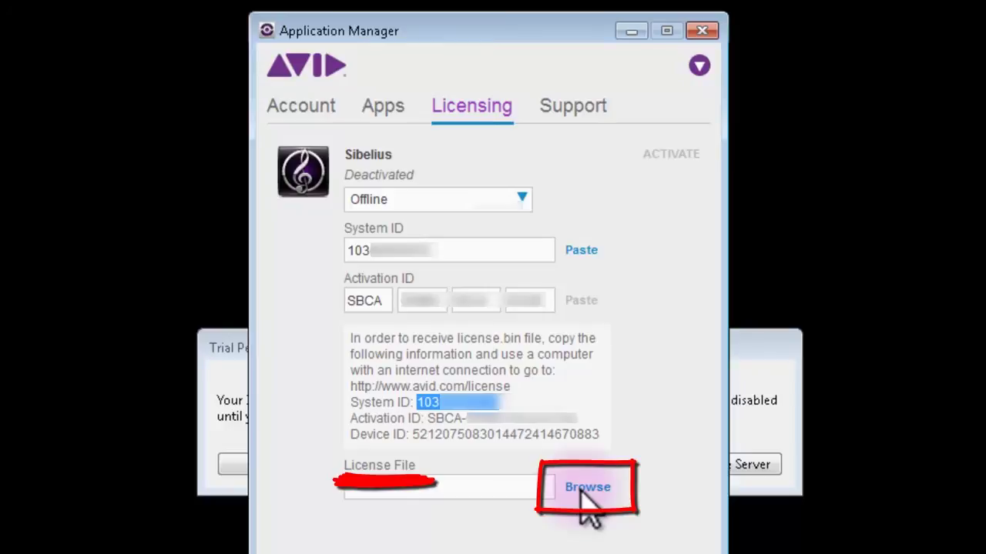
click(585, 488)
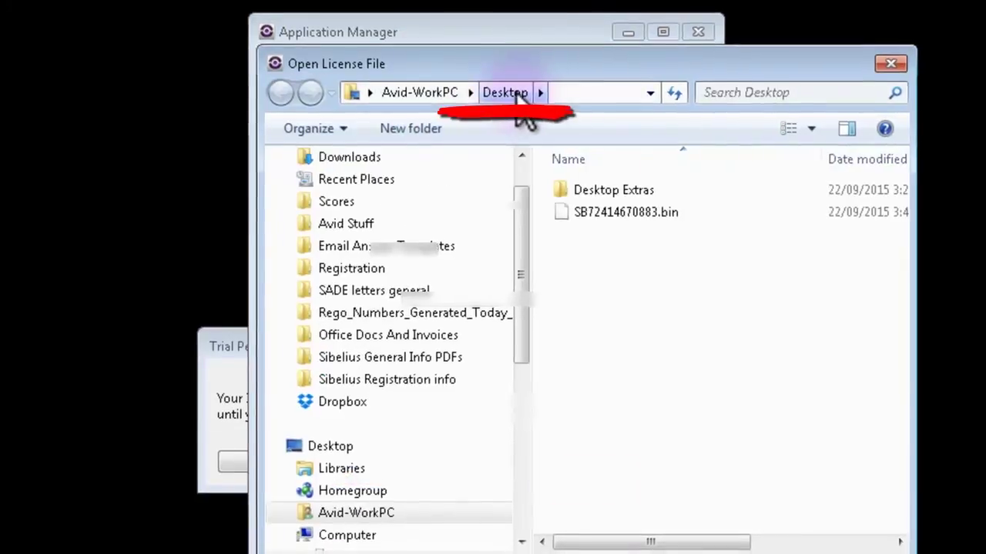
click(574, 211)
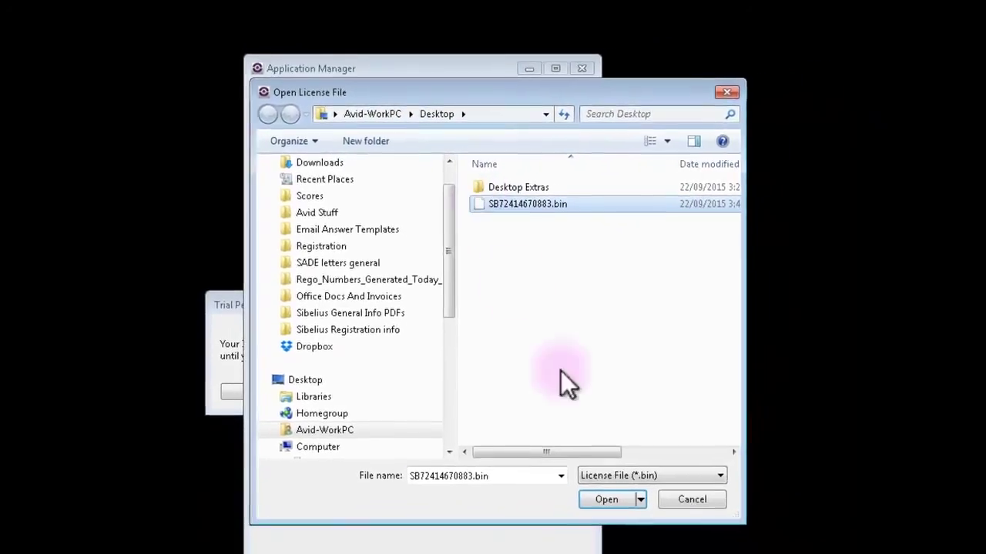
click(595, 490)
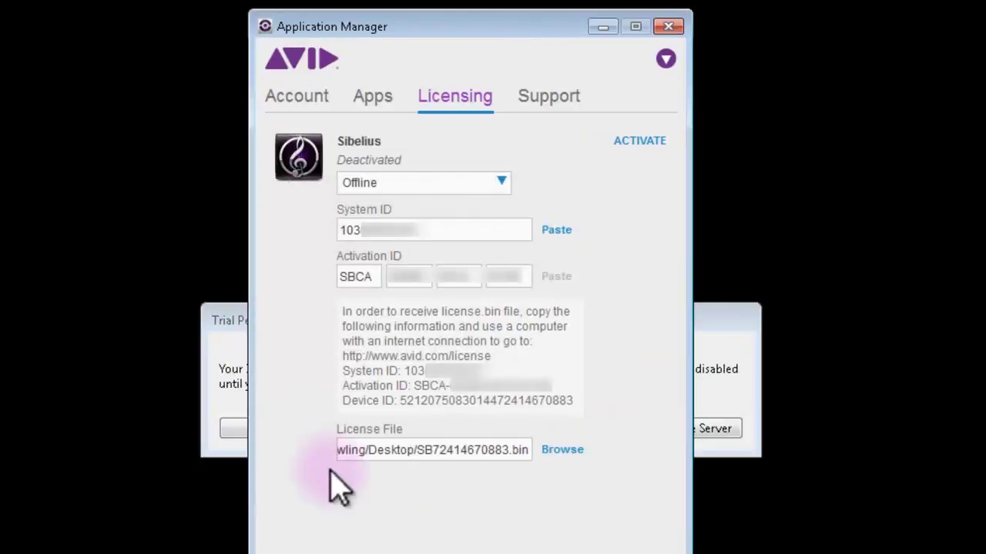
Step: Activate Sibelius with the loaded license, then close Application Manager
click(640, 146)
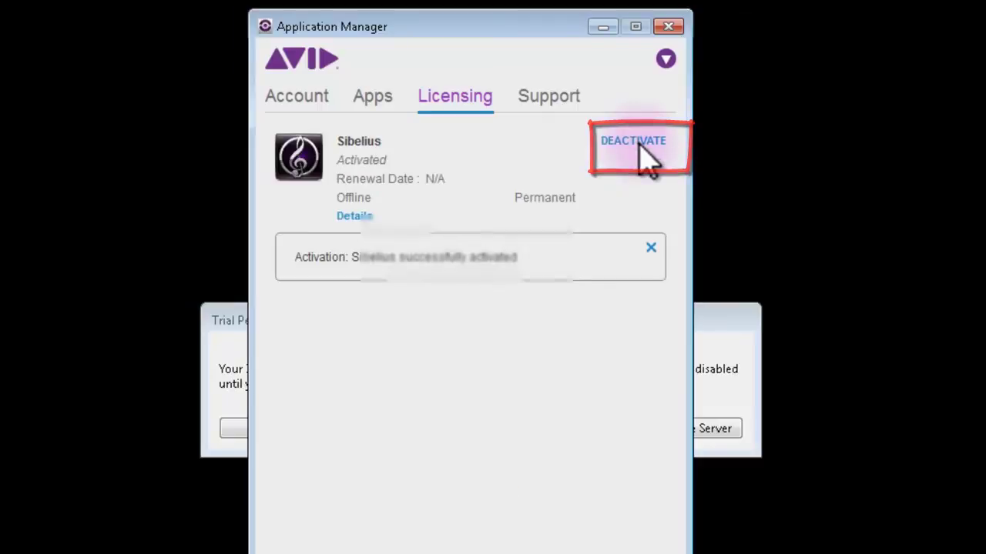
drag(308, 46, 763, 57)
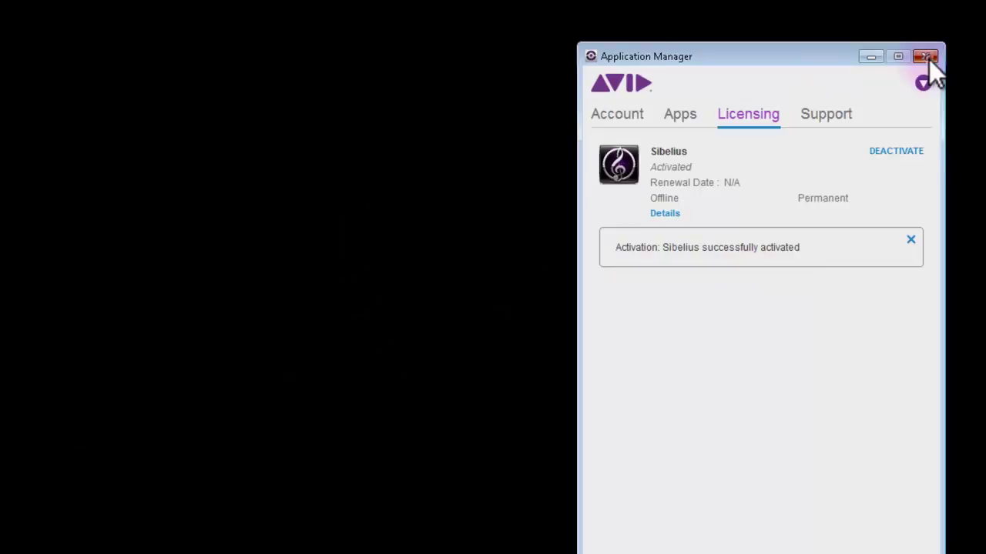
click(927, 57)
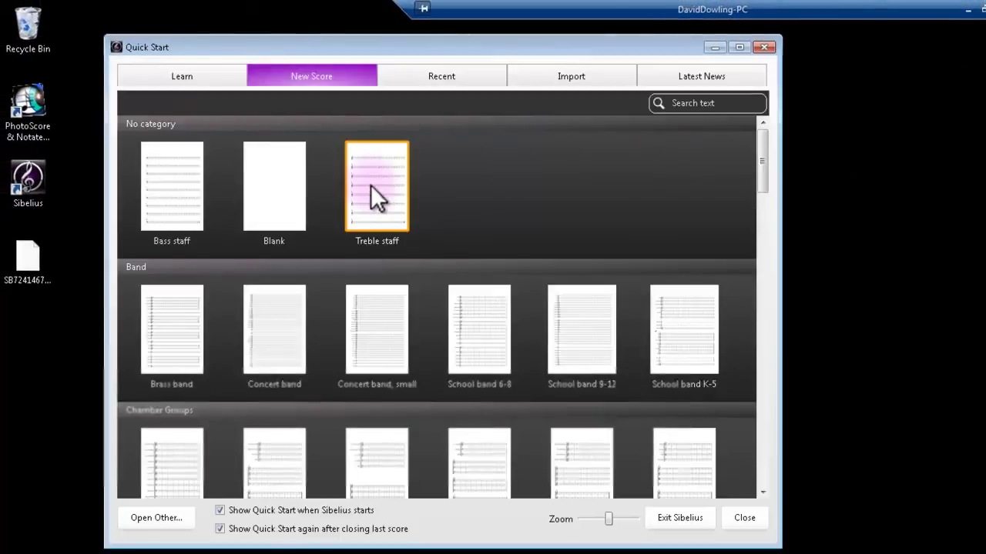
Step: Start a Treble staff score, confirm 'Product activated' on File > Help, and return to it
double_click(370, 189)
click(17, 43)
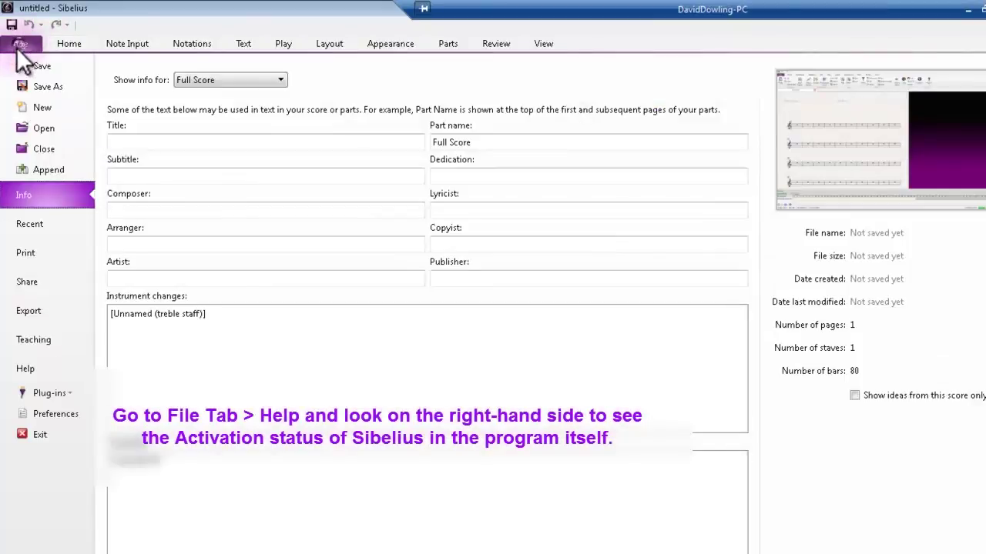
click(25, 368)
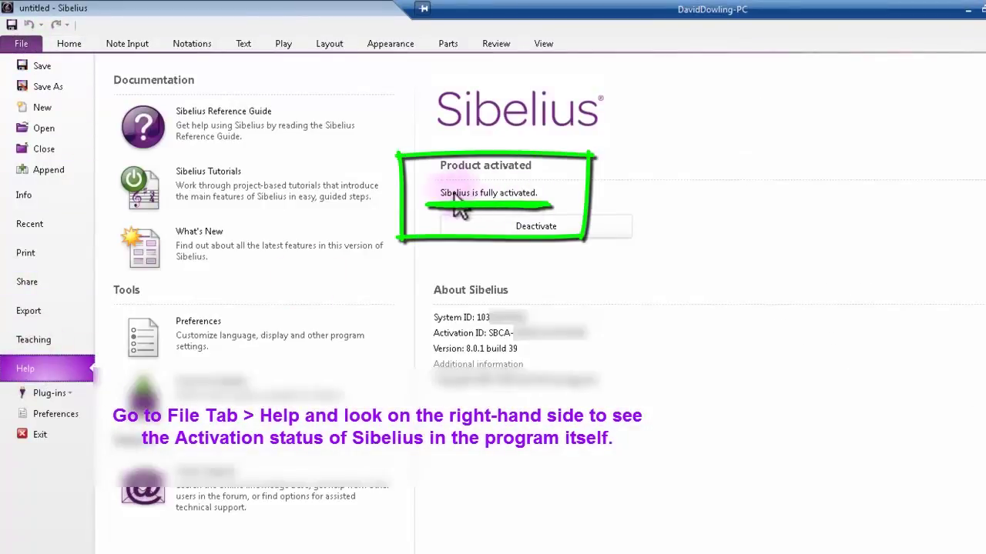
click(67, 43)
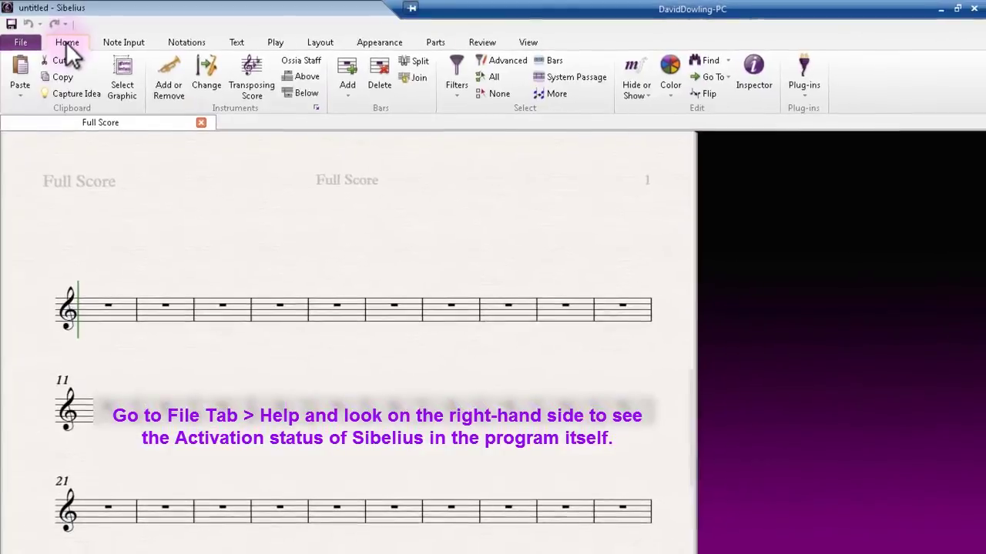